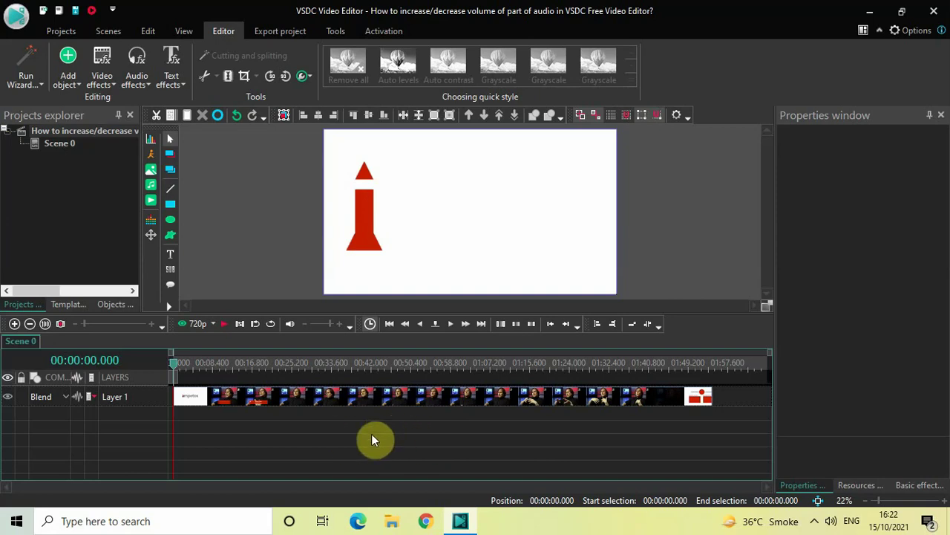
# Step: Move the playhead to about 18 s and open the videoplayback (1)_1 clip on Layer 1
pyautogui.click(260, 362)
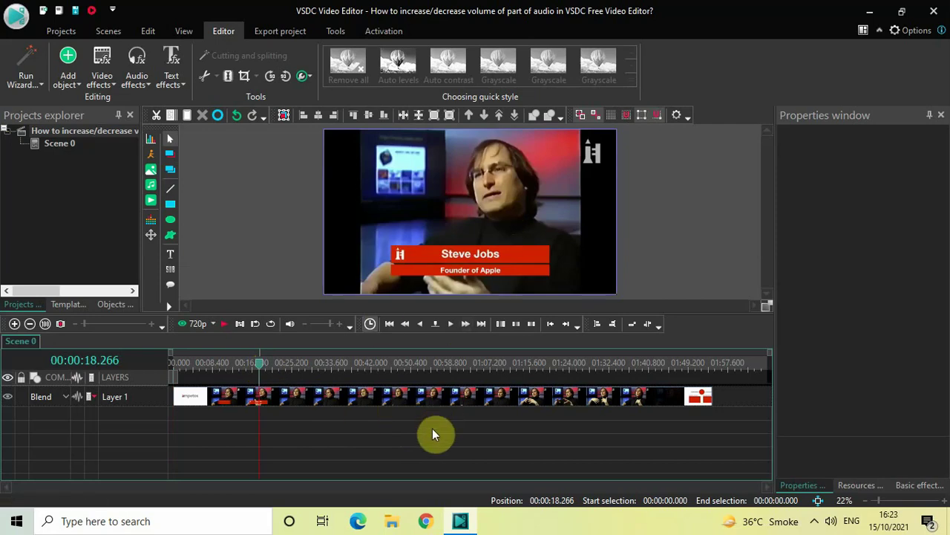
pyautogui.doubleClick(394, 396)
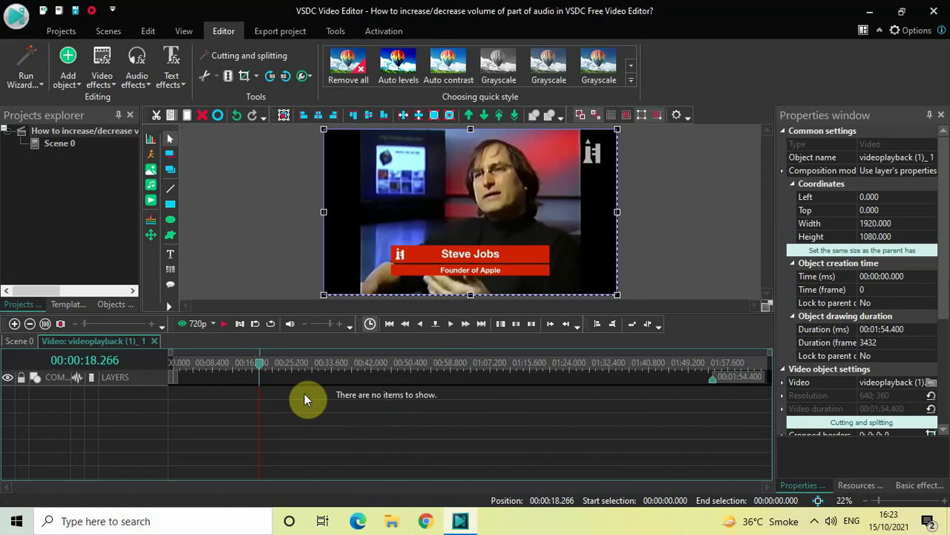
# Step: Insert an Amplify effect from Audio effects > Amplitude at 25 s with default placement
pyautogui.click(292, 373)
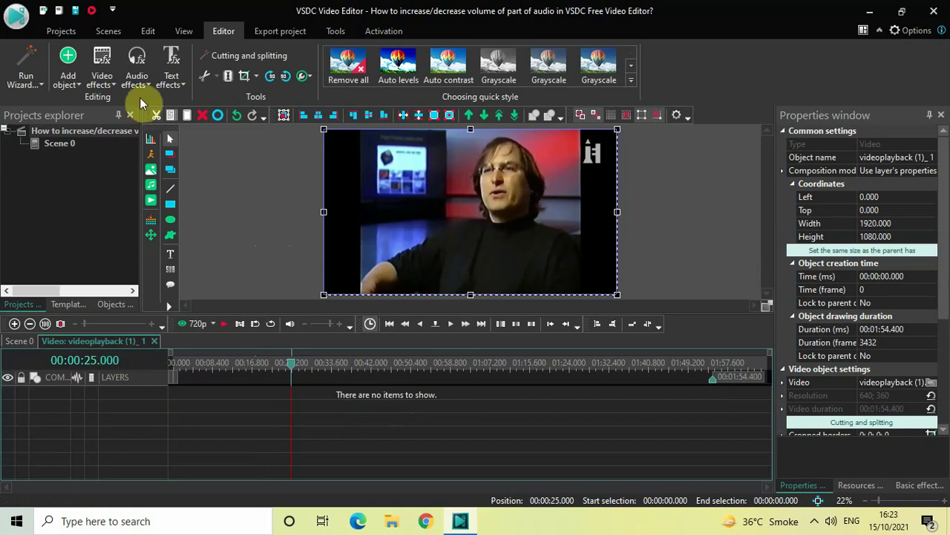
pyautogui.click(136, 77)
pyautogui.moveTo(165, 104)
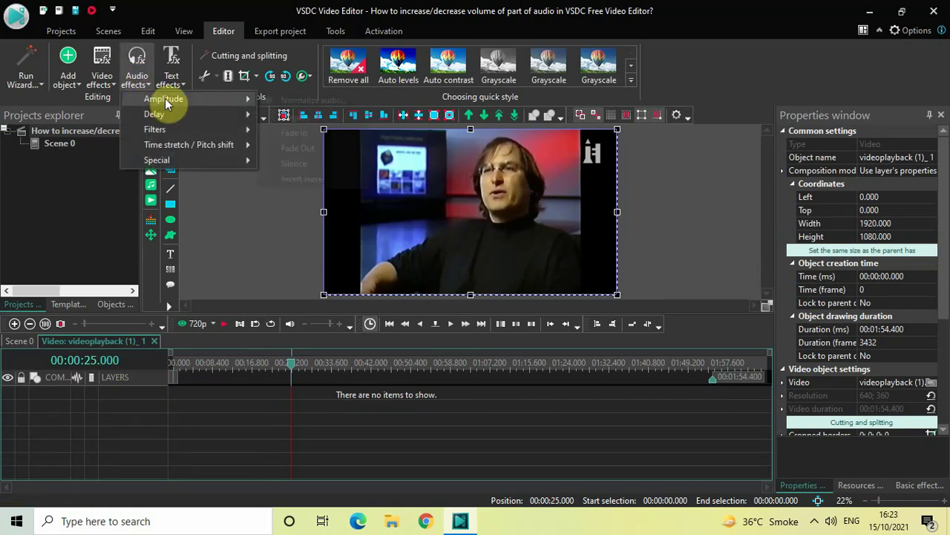
pyautogui.click(306, 117)
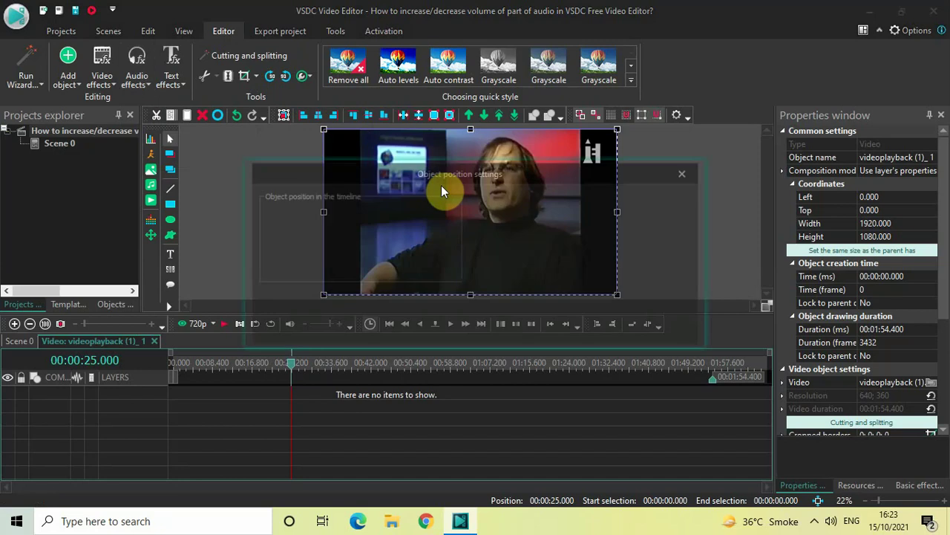
pyautogui.click(596, 331)
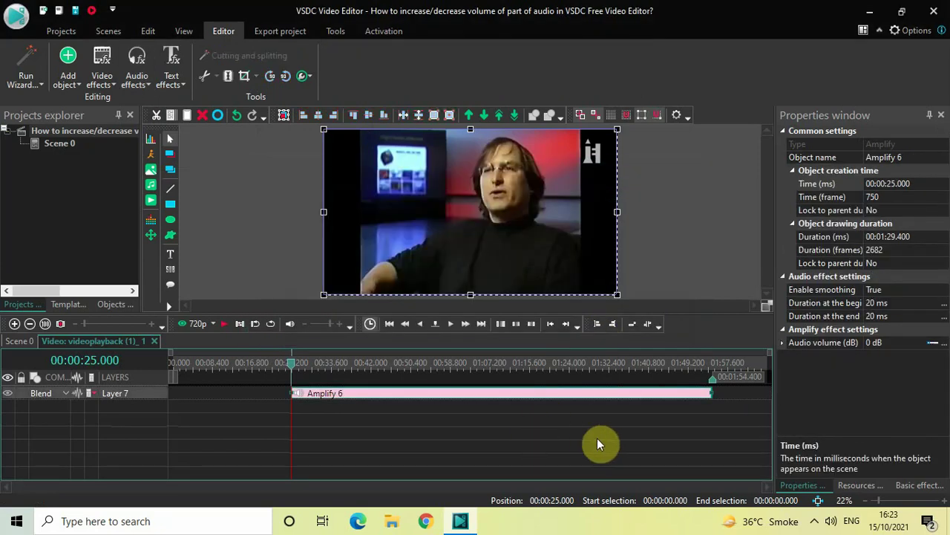
# Step: Set the Amplify 6 effect's duration to 00:00:05.000, covering 25–30 seconds
pyautogui.click(928, 239)
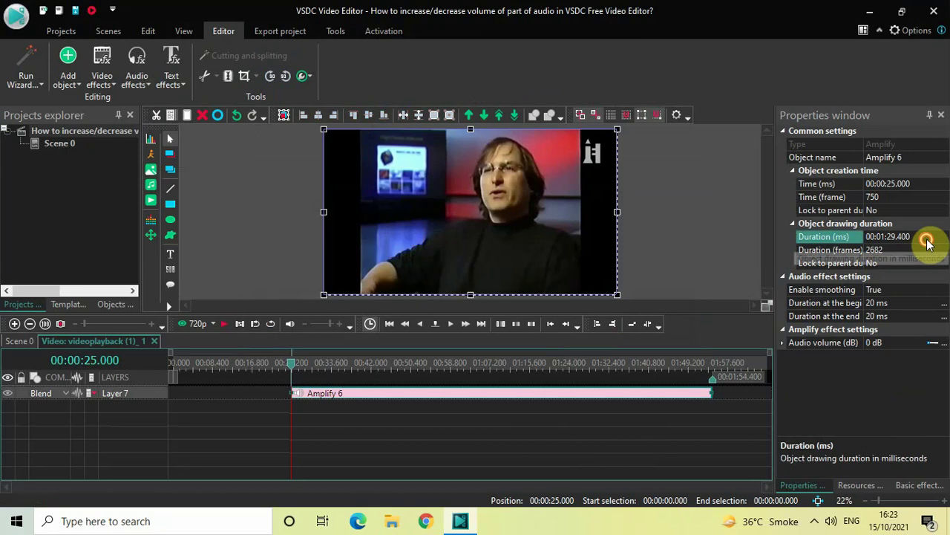
pyautogui.press('BackSpace')
pyautogui.press('BackSpace')
pyautogui.press('BackSpace')
pyautogui.press('BackSpace')
pyautogui.press('BackSpace')
pyautogui.press('BackSpace')
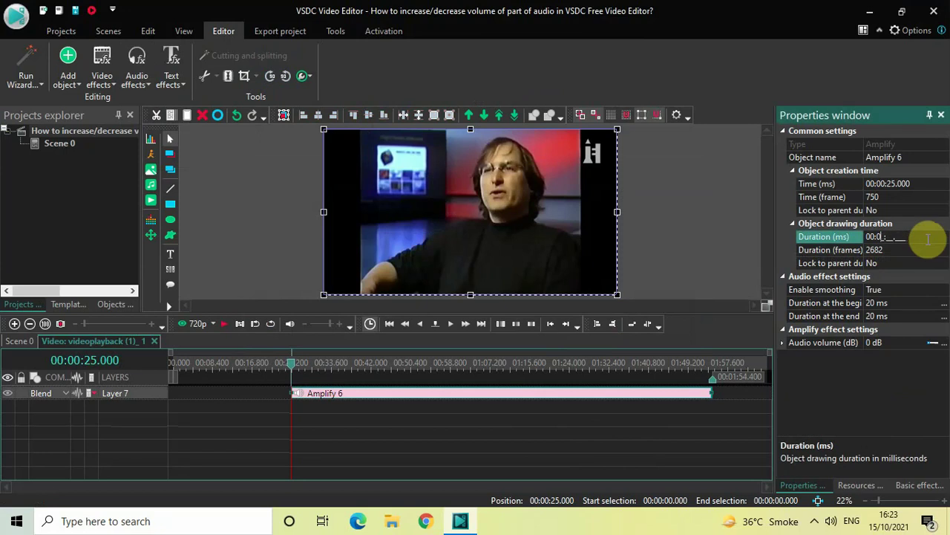
pyautogui.write('0:05.000')
pyautogui.press('Return')
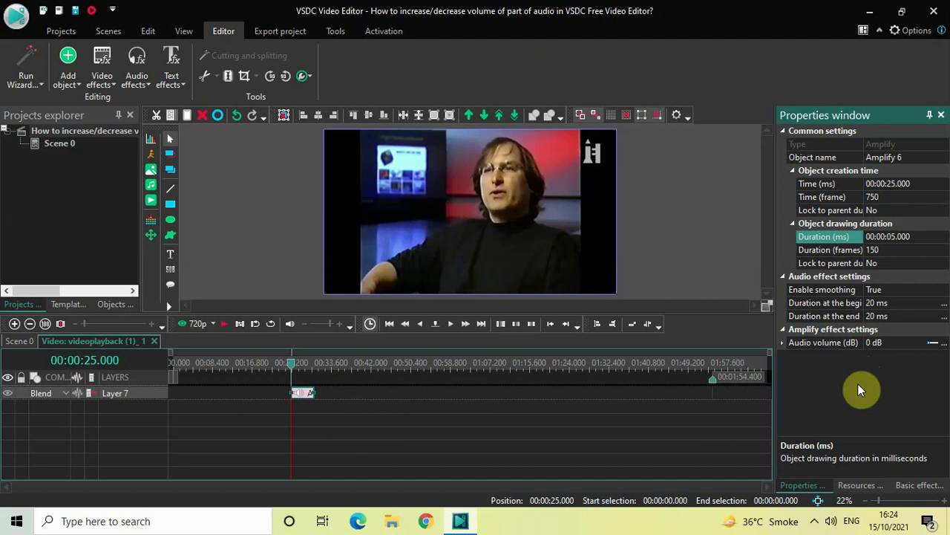
# Step: Set the Amplify 6 audio volume to 10 dB and move the playhead back to about 13 s
pyautogui.click(868, 344)
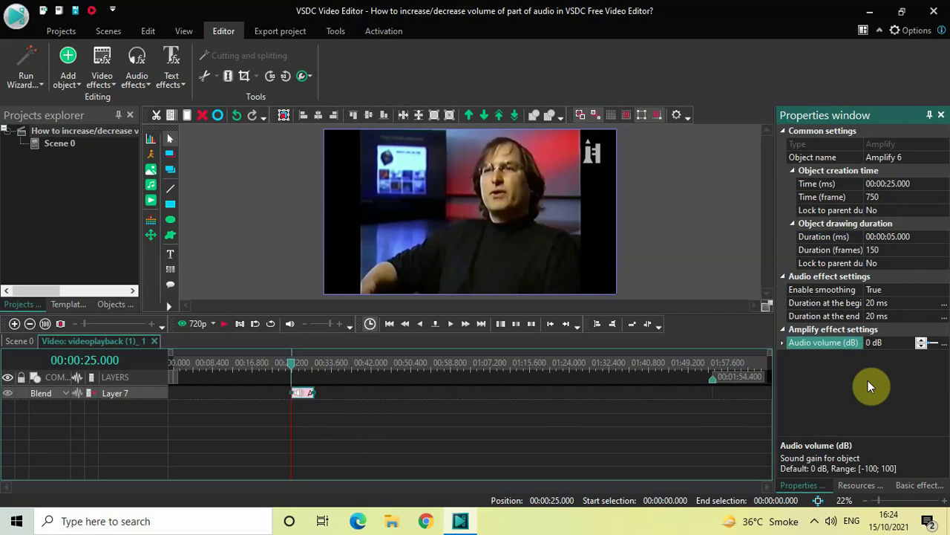
pyautogui.write('1')
pyautogui.click(236, 367)
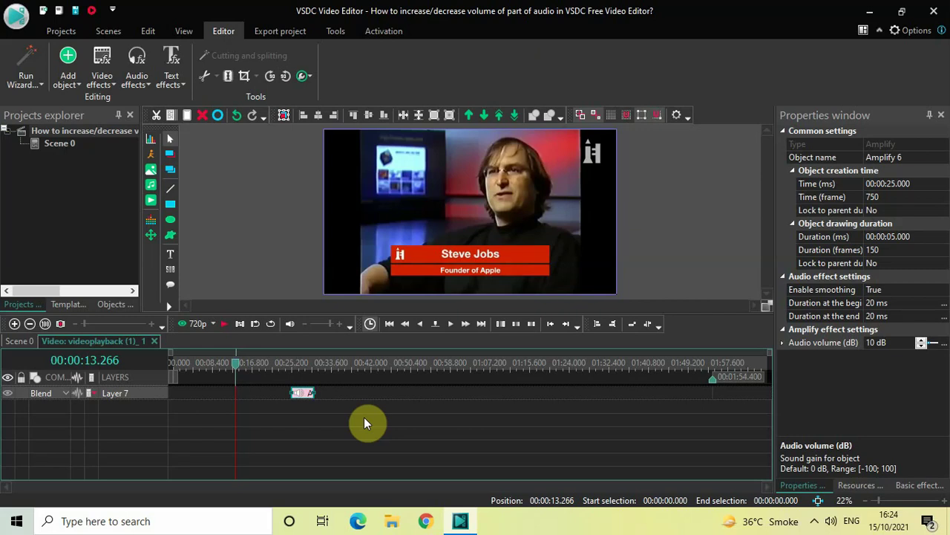
pyautogui.press('space')
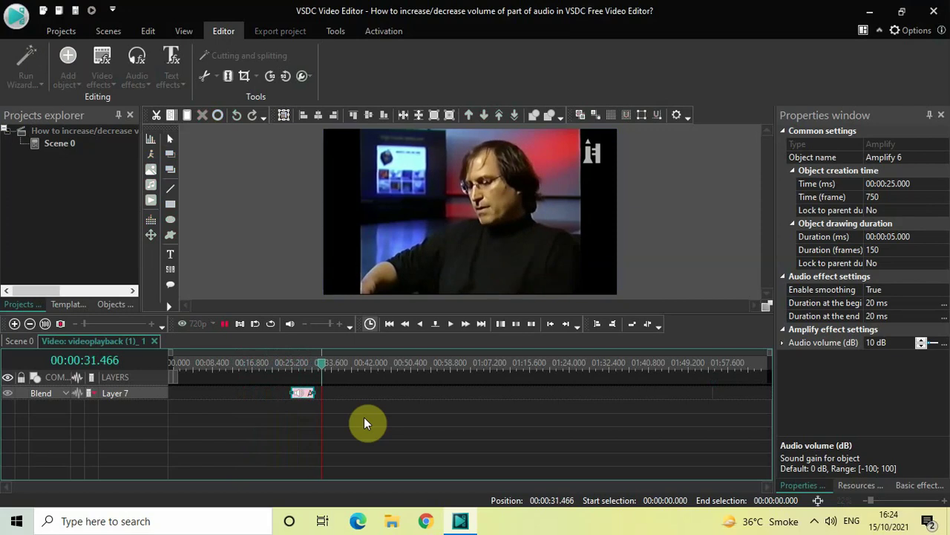
pyautogui.press('space')
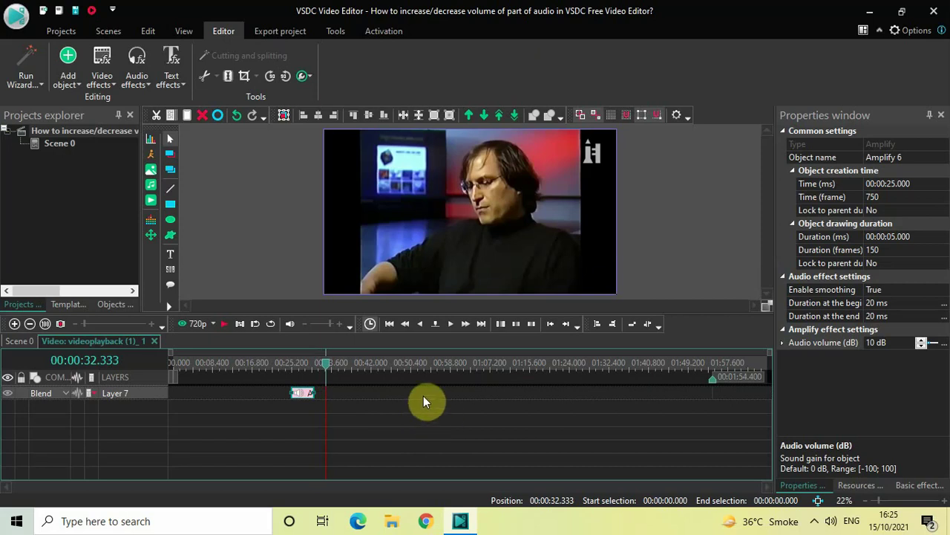
pyautogui.click(411, 367)
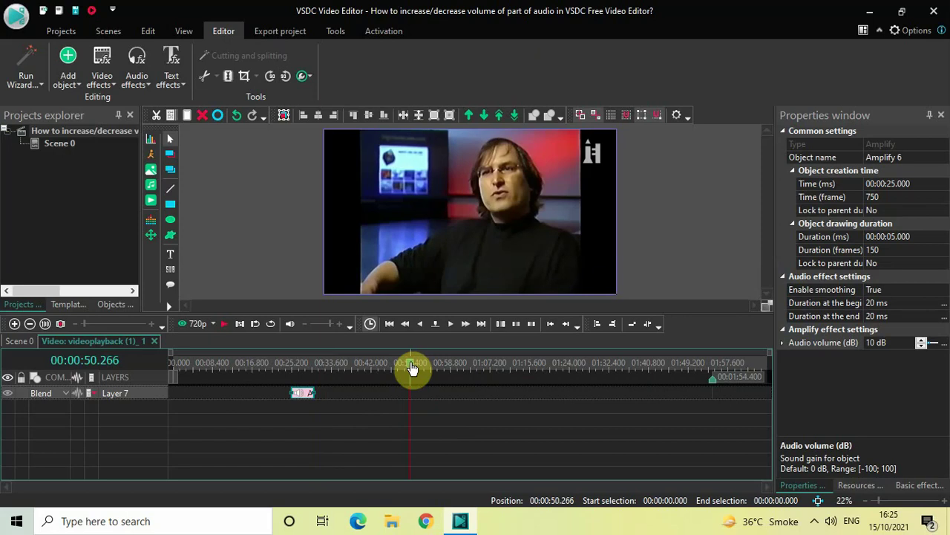
# Step: Set the playback position to exactly 00:00:50.000
pyautogui.click(133, 357)
pyautogui.press('BackSpace')
pyautogui.press('BackSpace')
pyautogui.press('BackSpace')
pyautogui.press('Return')
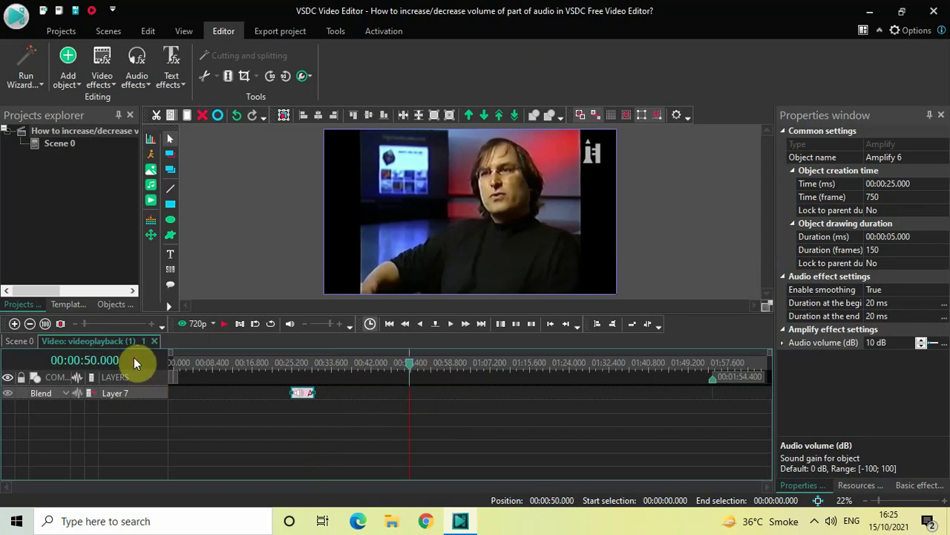
# Step: Insert another Amplify effect from Audio effects > Amplitude there, accepting default placement
pyautogui.click(133, 78)
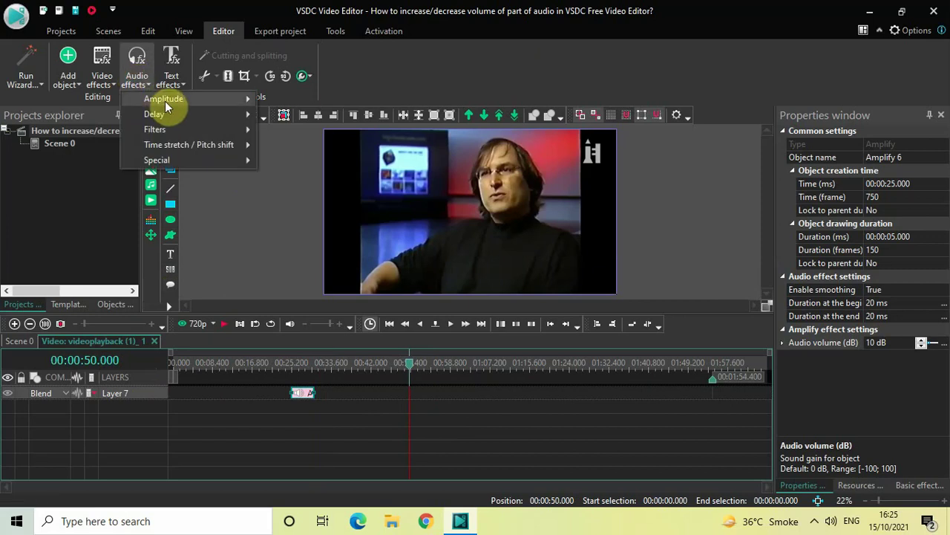
pyautogui.moveTo(165, 101)
pyautogui.click(315, 118)
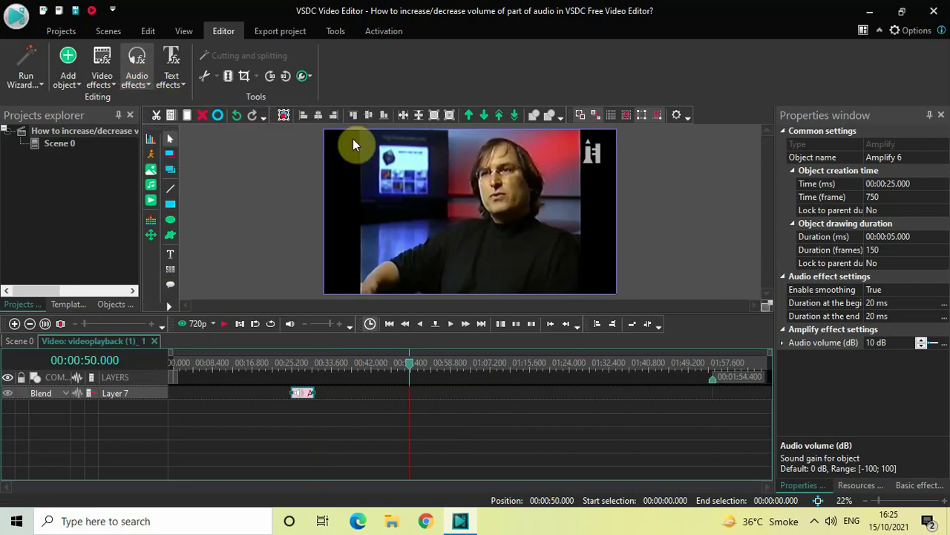
pyautogui.click(597, 326)
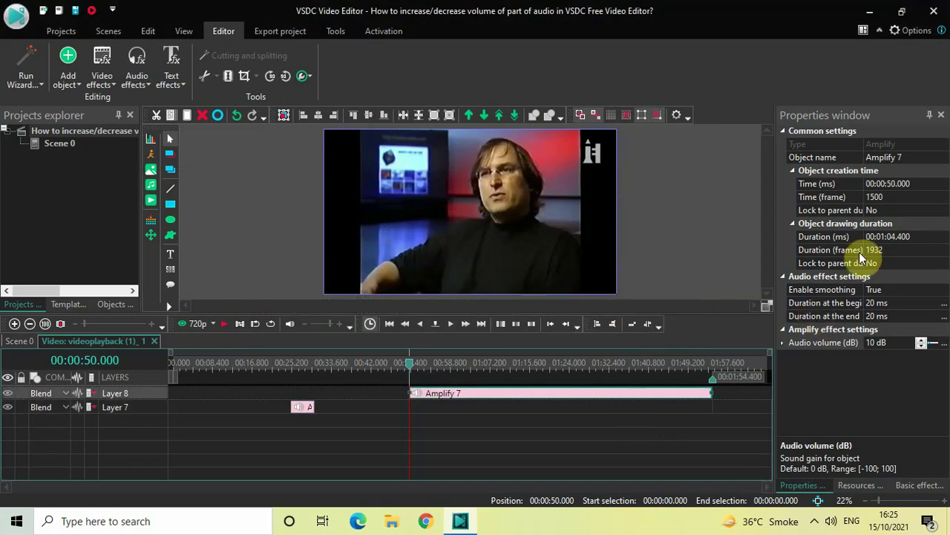
# Step: Set the Amplify 7 effect's duration to 00:00:05.000, covering 50–55 seconds
pyautogui.click(928, 236)
pyautogui.press('BackSpace')
pyautogui.press('BackSpace')
pyautogui.press('BackSpace')
pyautogui.press('BackSpace')
pyautogui.press('BackSpace')
pyautogui.press('BackSpace')
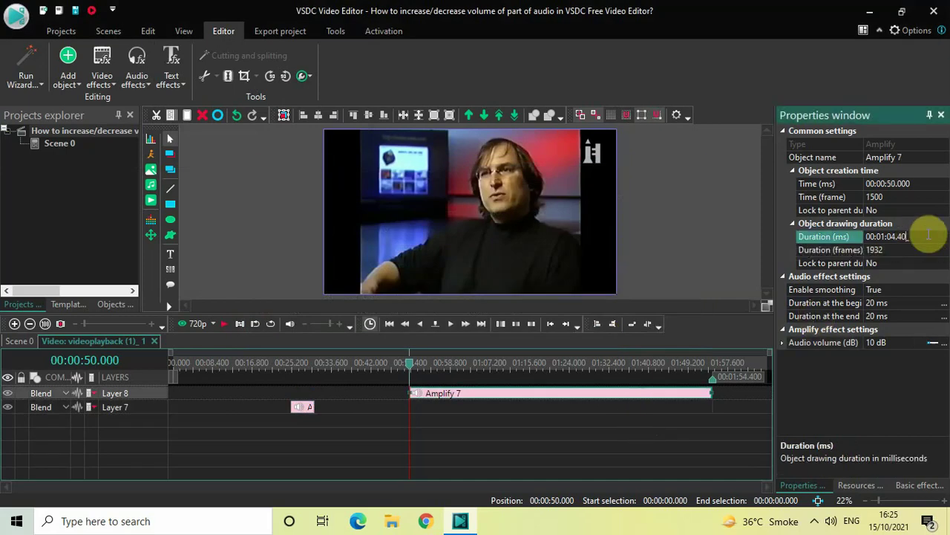
pyautogui.write('00')
pyautogui.write('000')
pyautogui.press('Return')
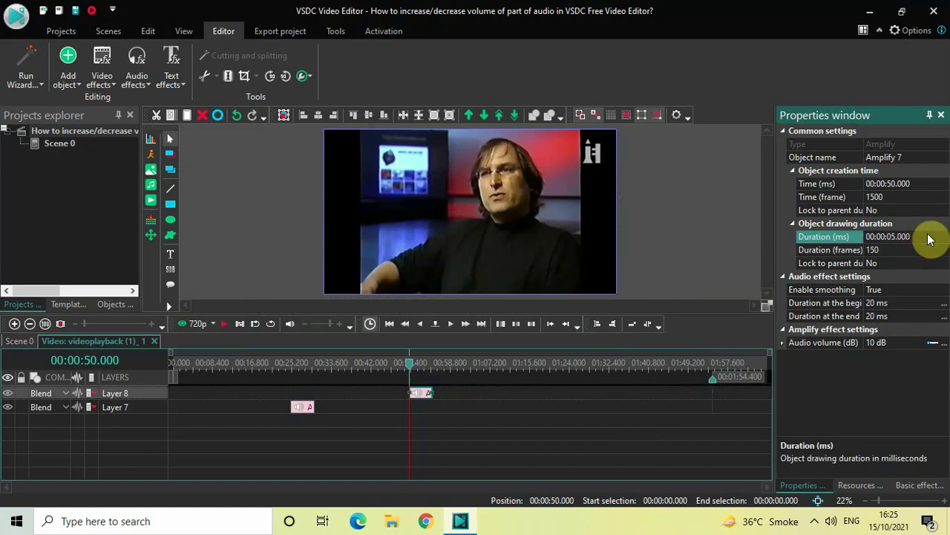
# Step: Change the Amplify 7 audio volume to -10 dB and move the playhead to about 44 s
pyautogui.click(870, 343)
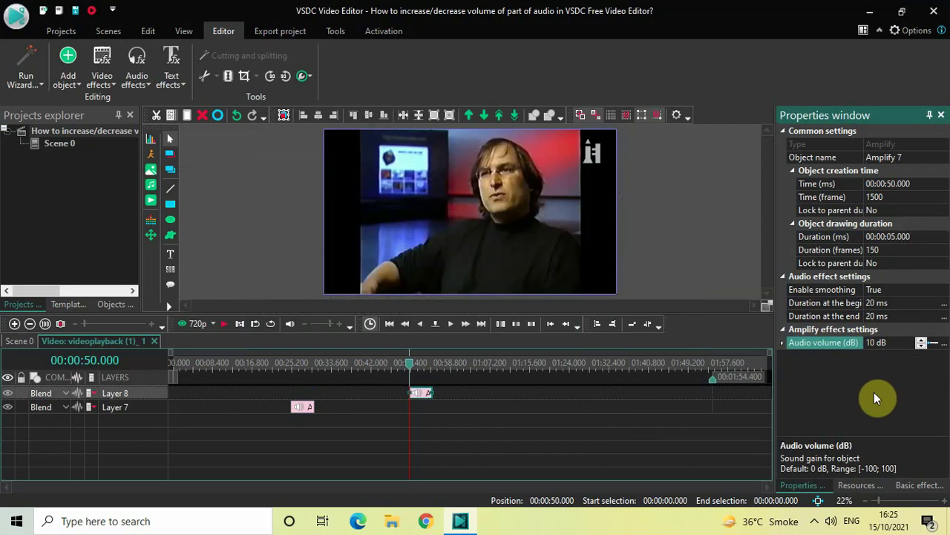
pyautogui.write('-')
pyautogui.click(380, 366)
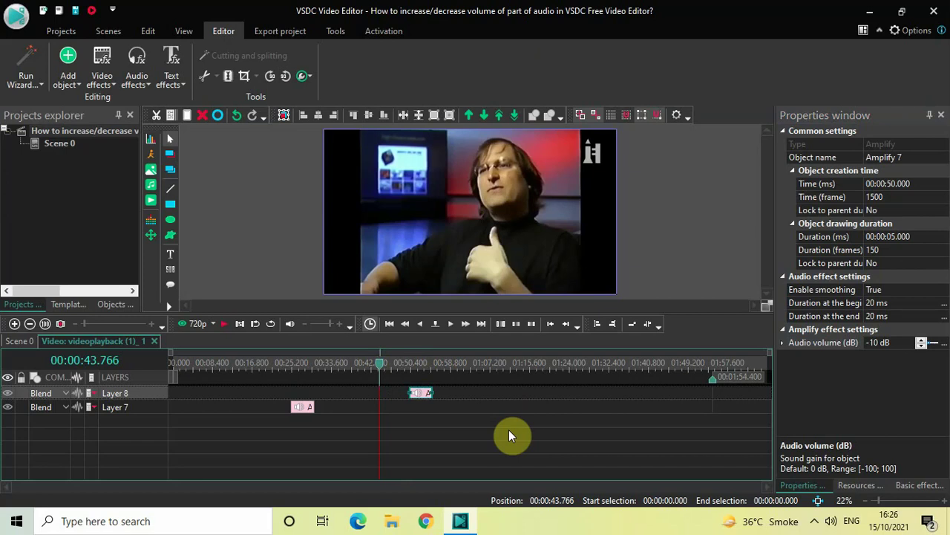
pyautogui.press('space')
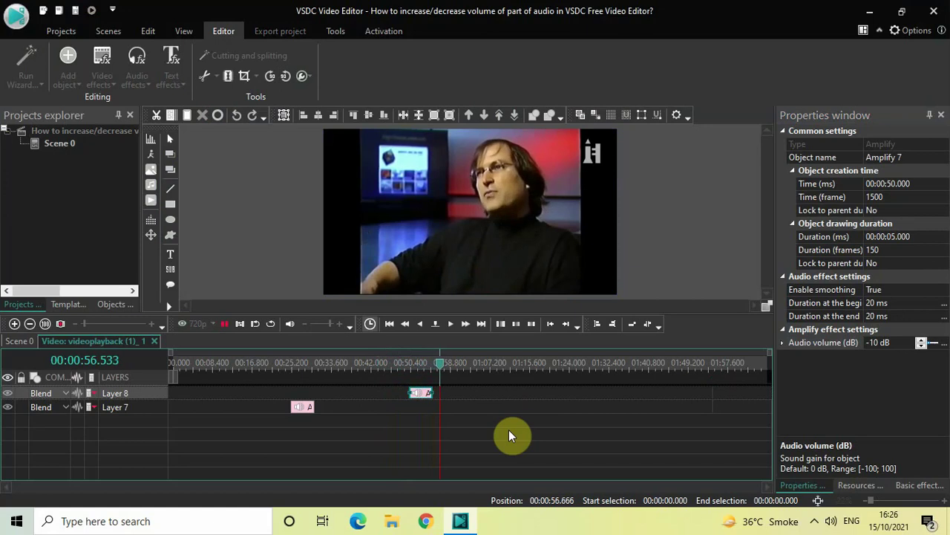
pyautogui.press('space')
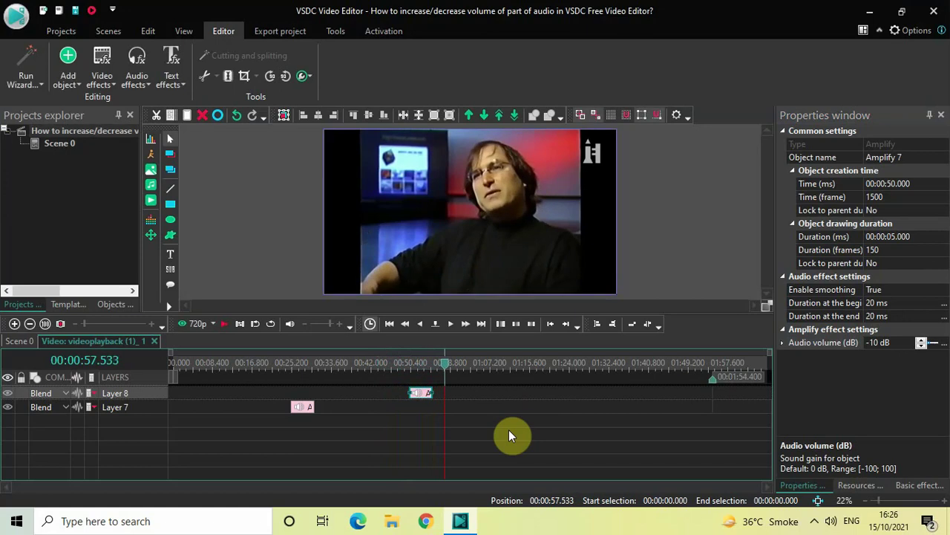